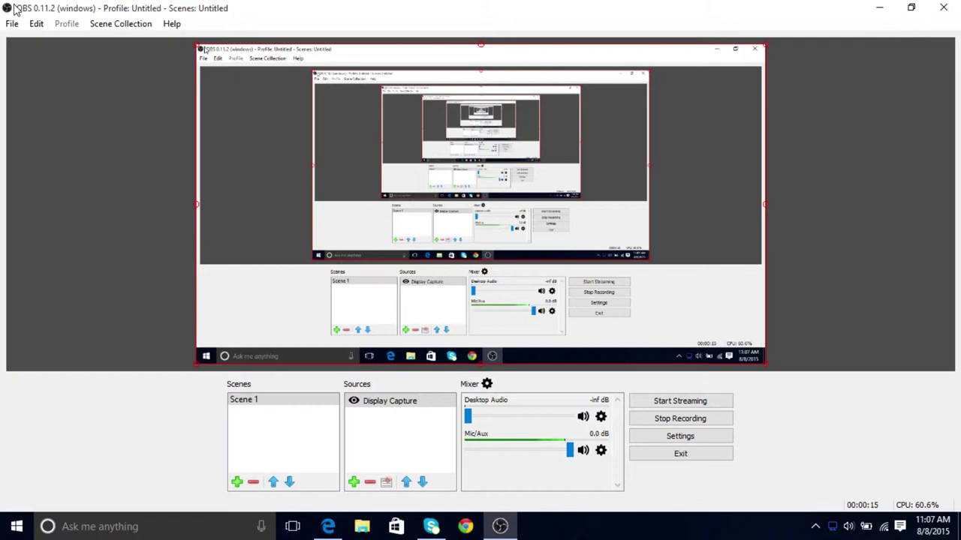
pyautogui.click(329, 528)
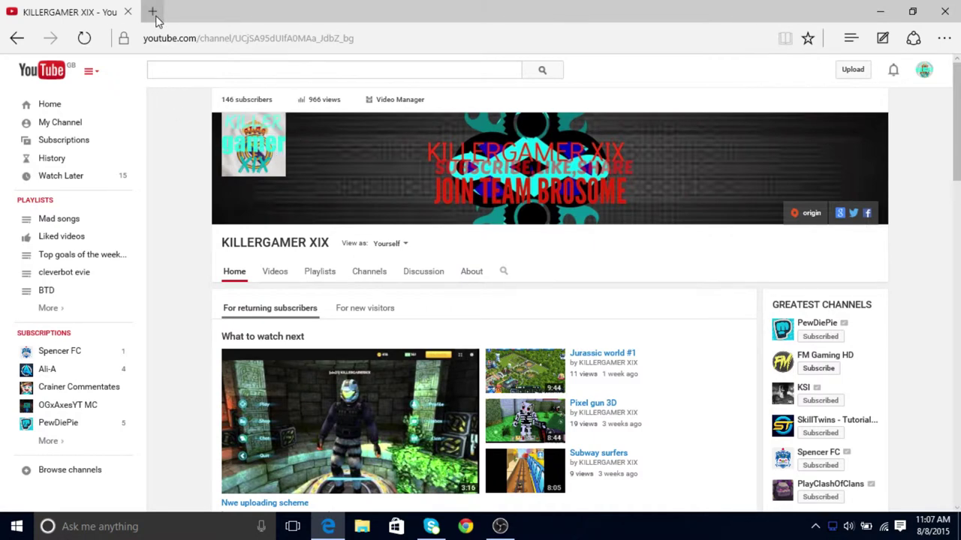
pyautogui.click(152, 13)
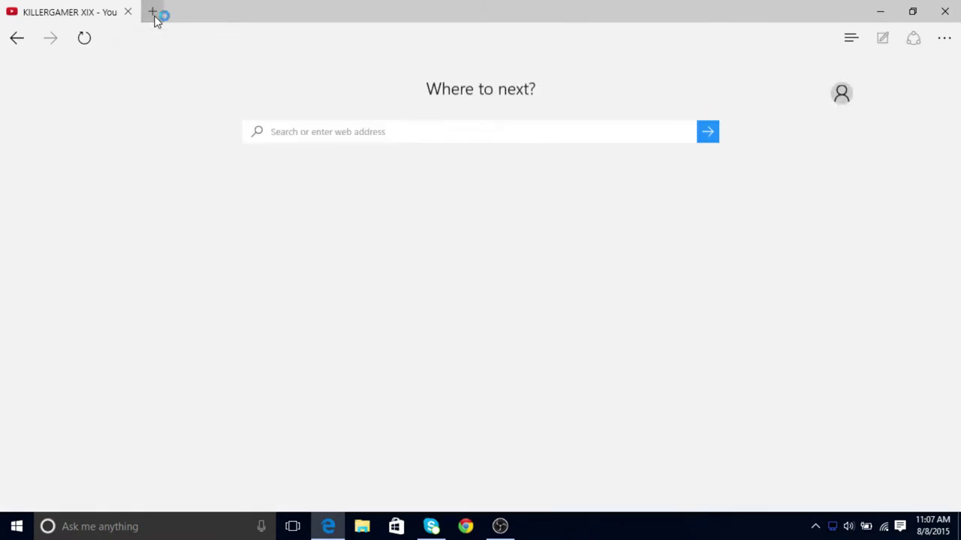
pyautogui.click(291, 141)
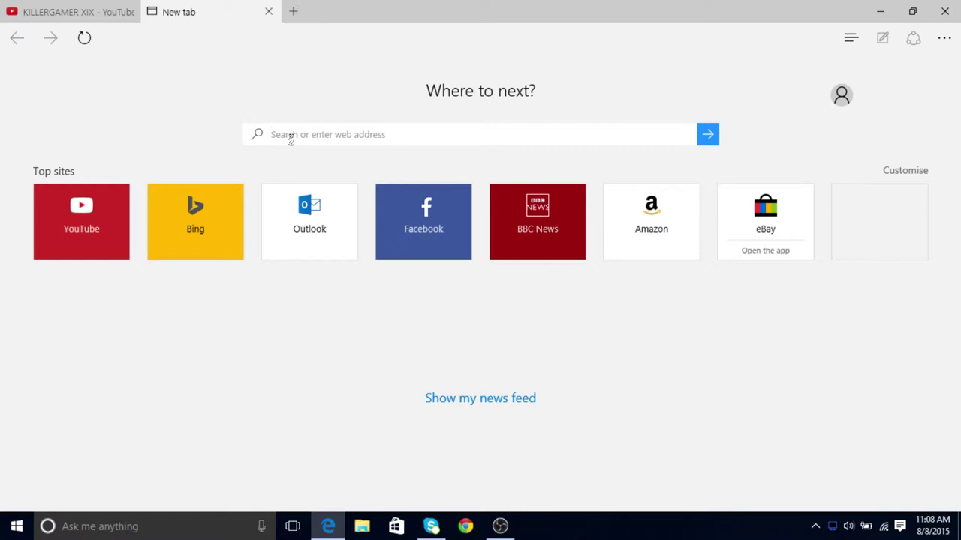
pyautogui.write('open')
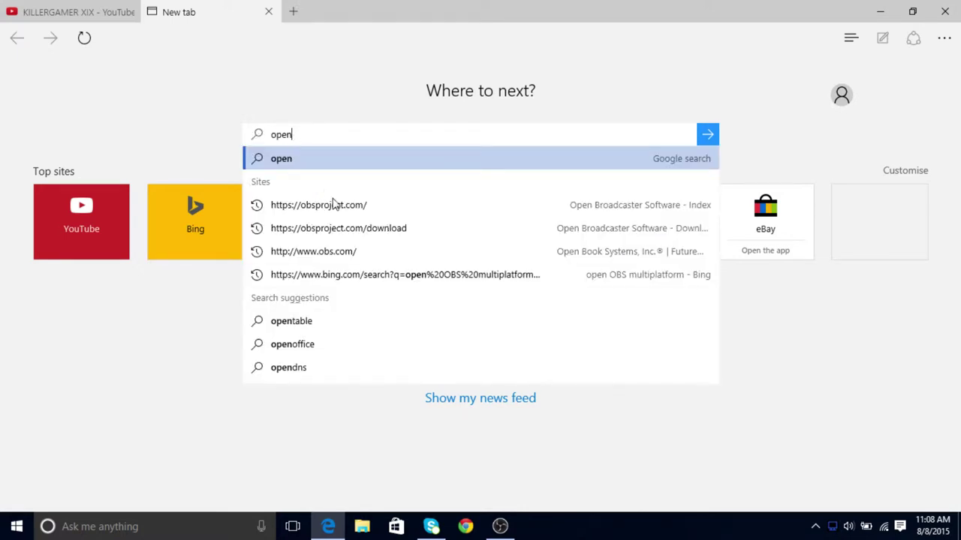
pyautogui.click(352, 210)
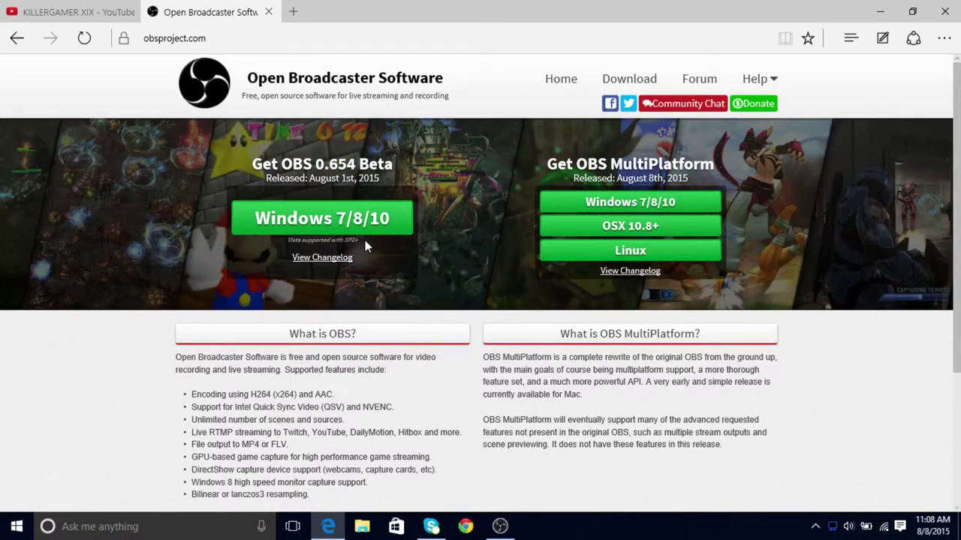
# Step: Start the OBS MultiPlatform Windows 7/8/10 installer download, then cancel it
pyautogui.click(587, 204)
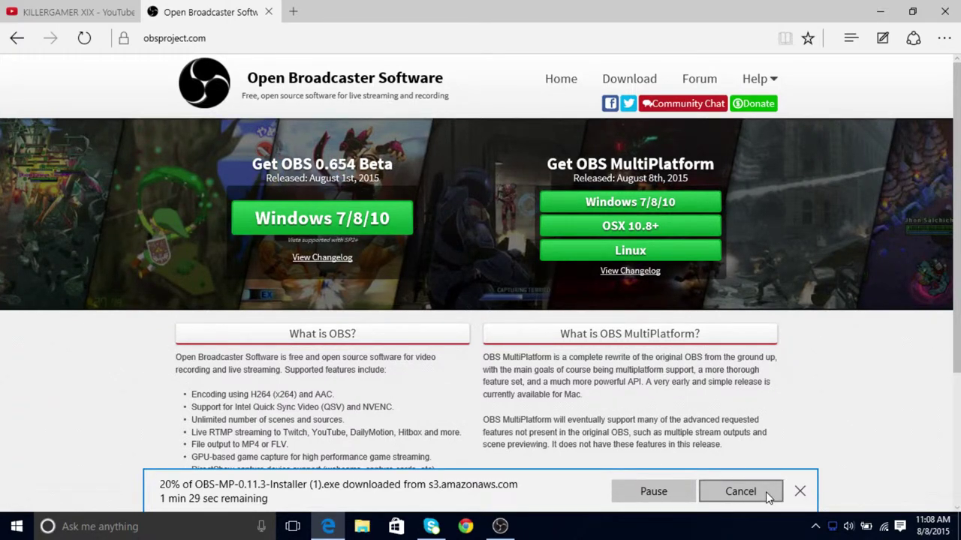
pyautogui.click(765, 491)
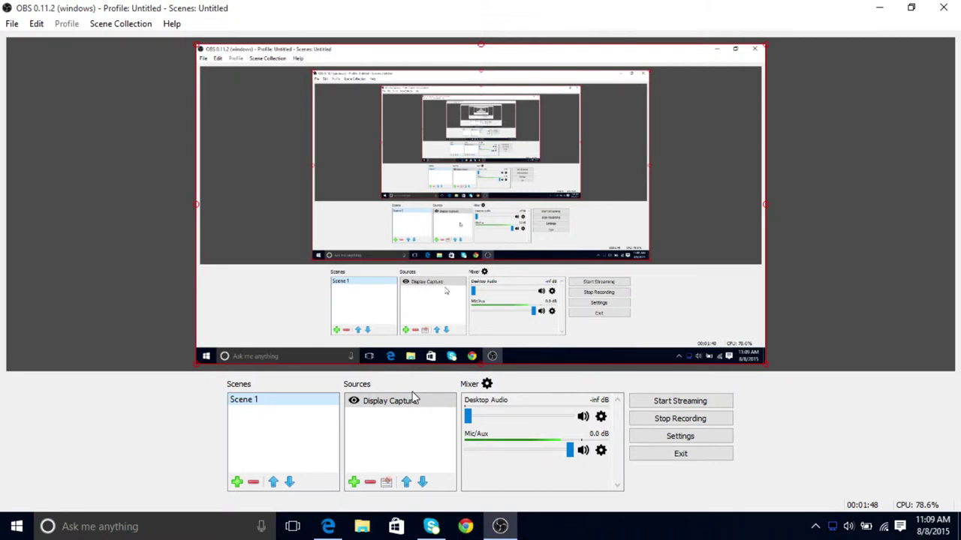
pyautogui.rightClick(390, 418)
pyautogui.moveTo(435, 425)
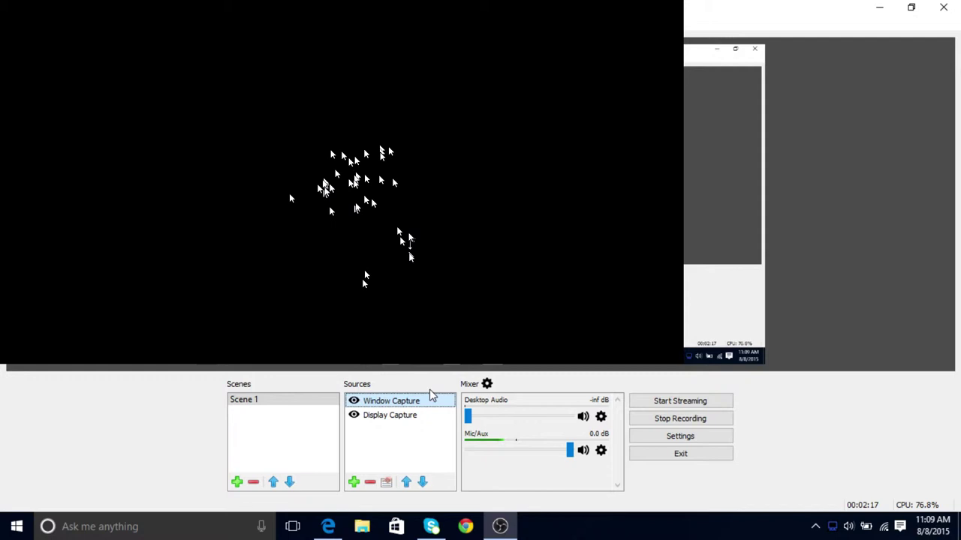
pyautogui.rightClick(383, 437)
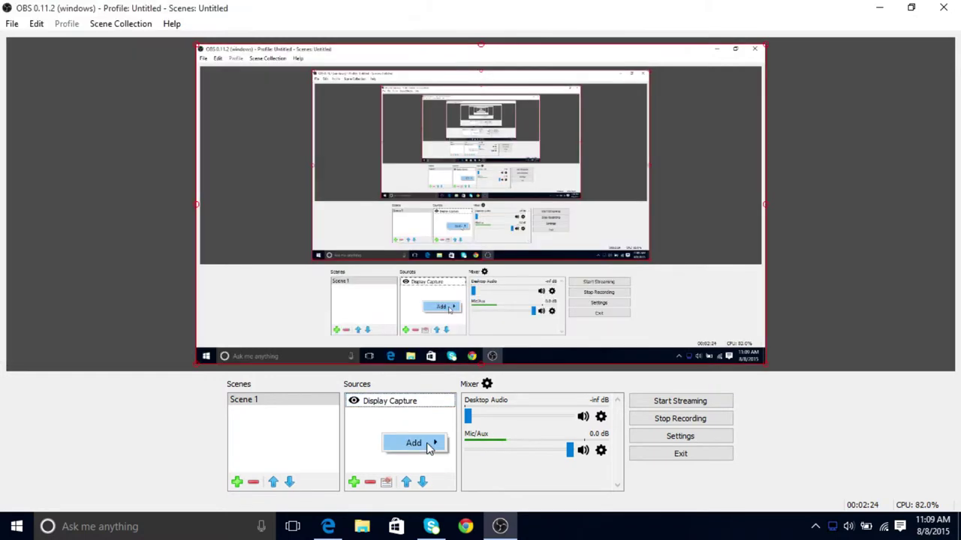
pyautogui.click(366, 437)
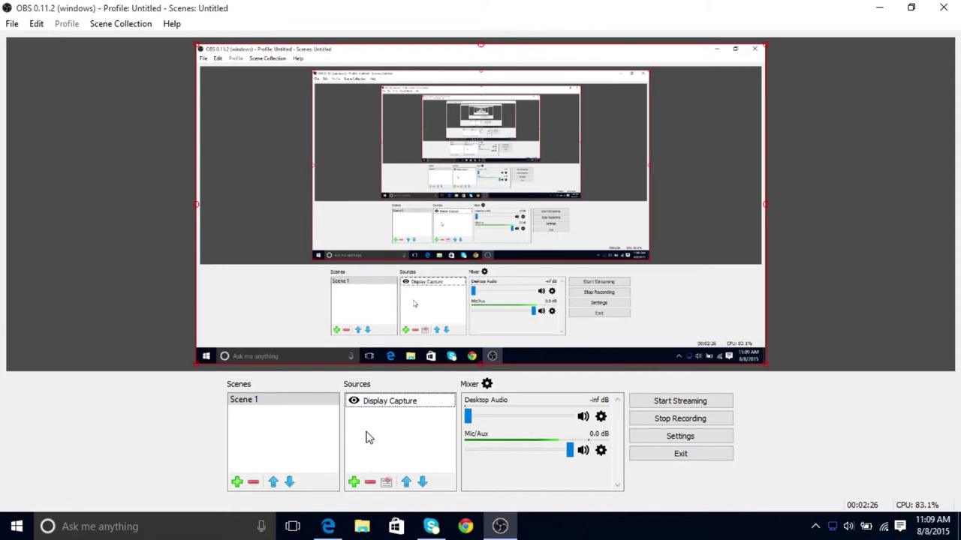
pyautogui.rightClick(366, 437)
pyautogui.moveTo(394, 439)
pyautogui.click(457, 484)
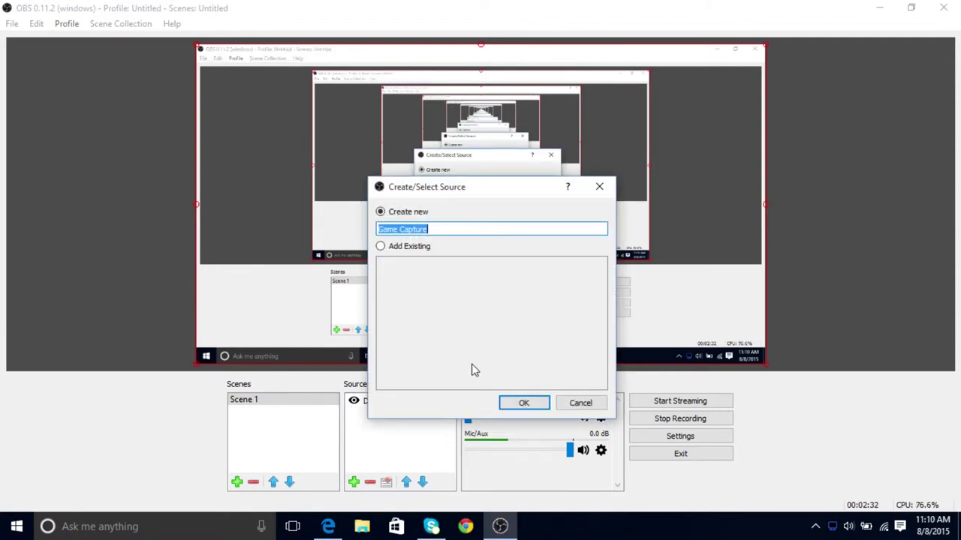
pyautogui.press('Return')
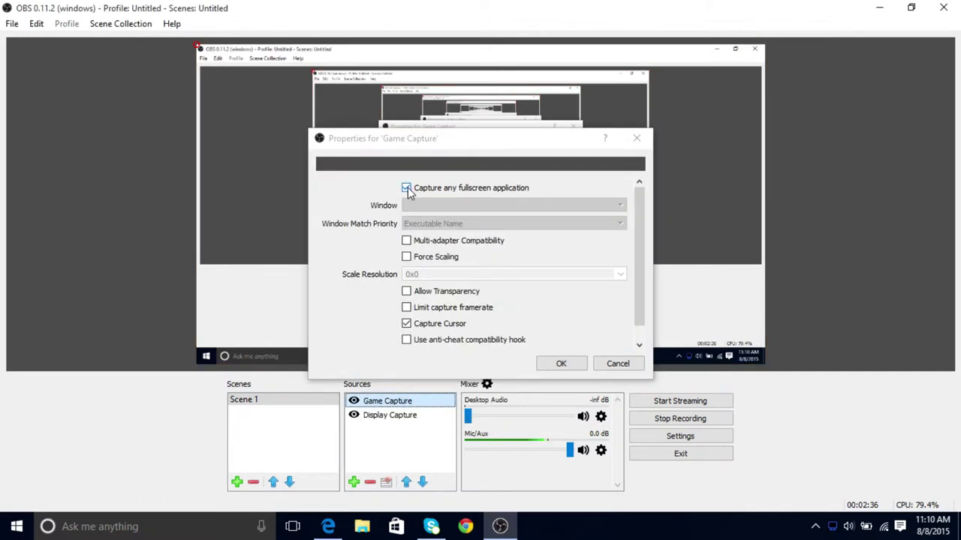
pyautogui.click(406, 188)
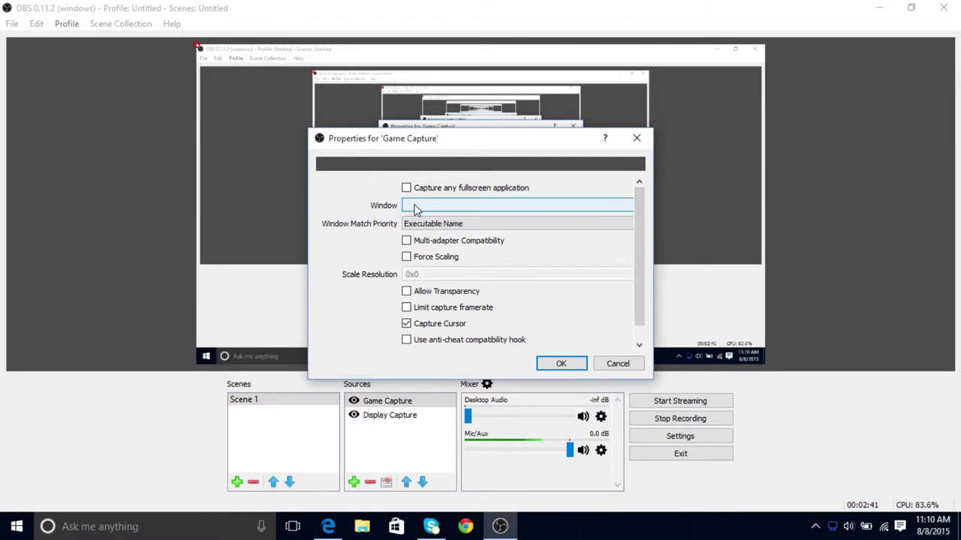
pyautogui.click(415, 209)
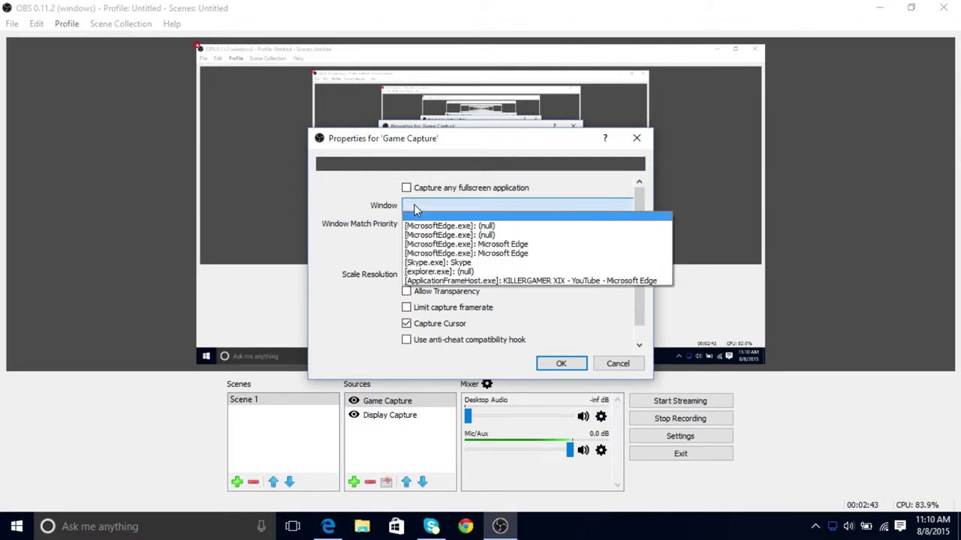
pyautogui.click(577, 314)
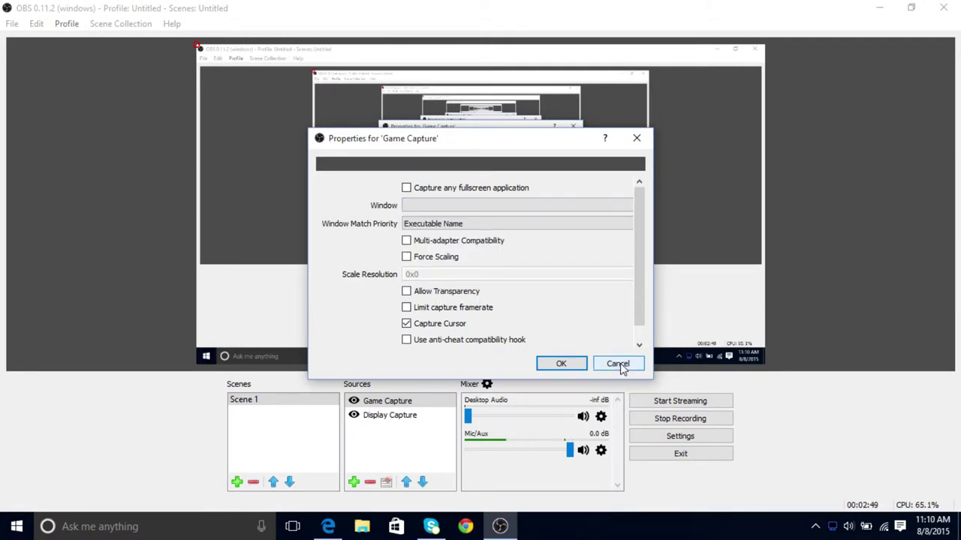
pyautogui.click(619, 366)
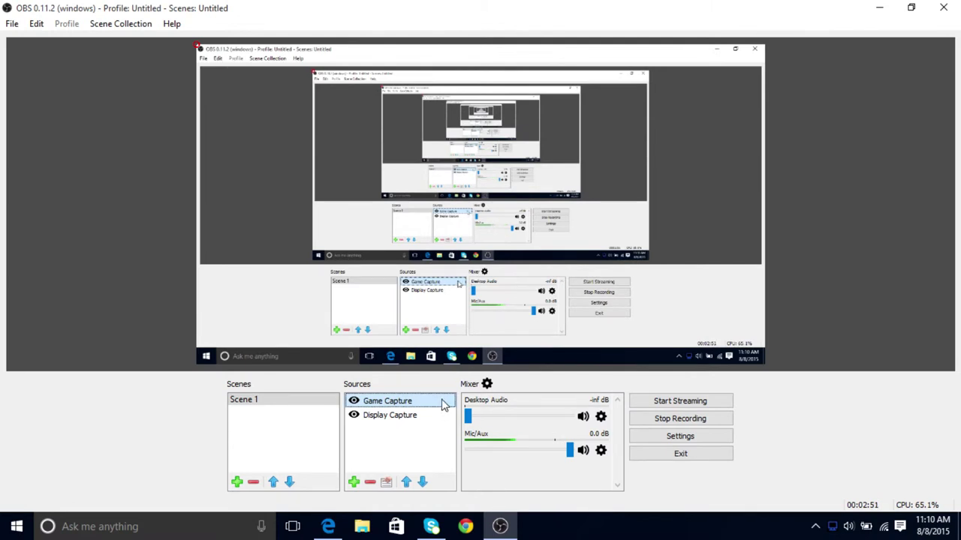
pyautogui.press('Delete')
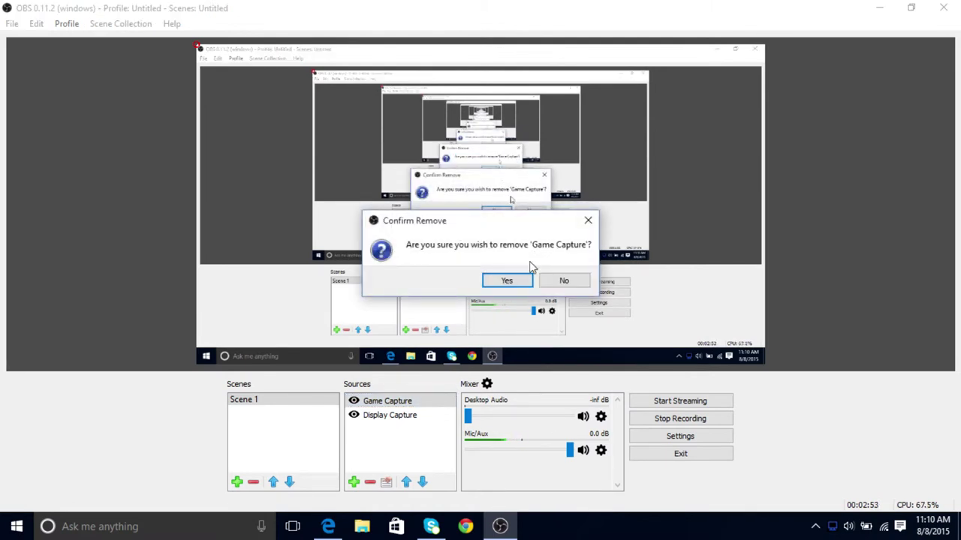
pyautogui.click(507, 281)
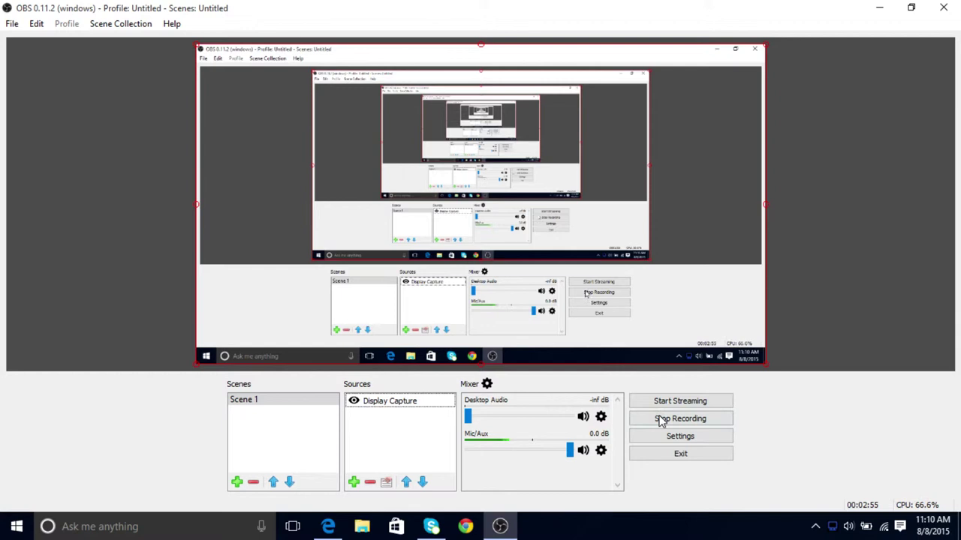
pyautogui.click(679, 436)
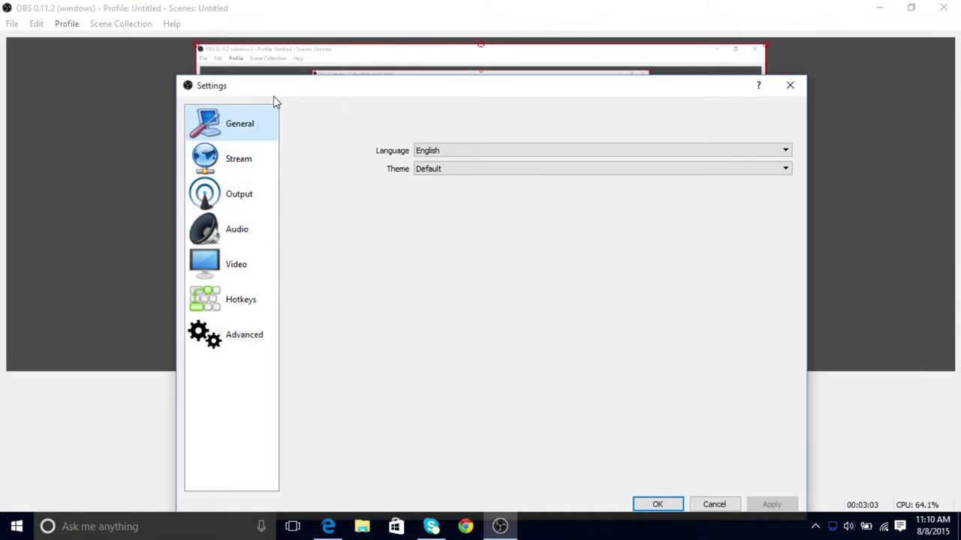
pyautogui.click(442, 153)
pyautogui.click(440, 153)
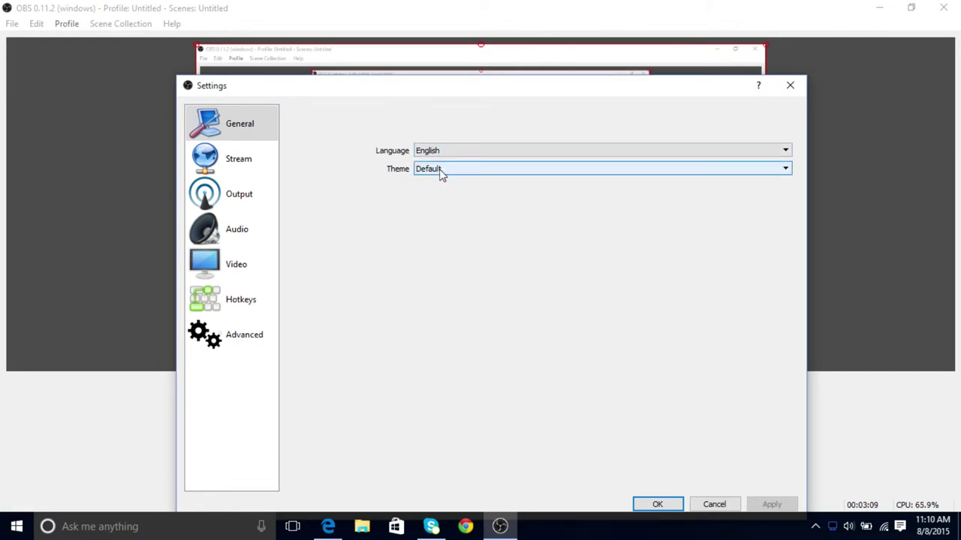
pyautogui.click(441, 169)
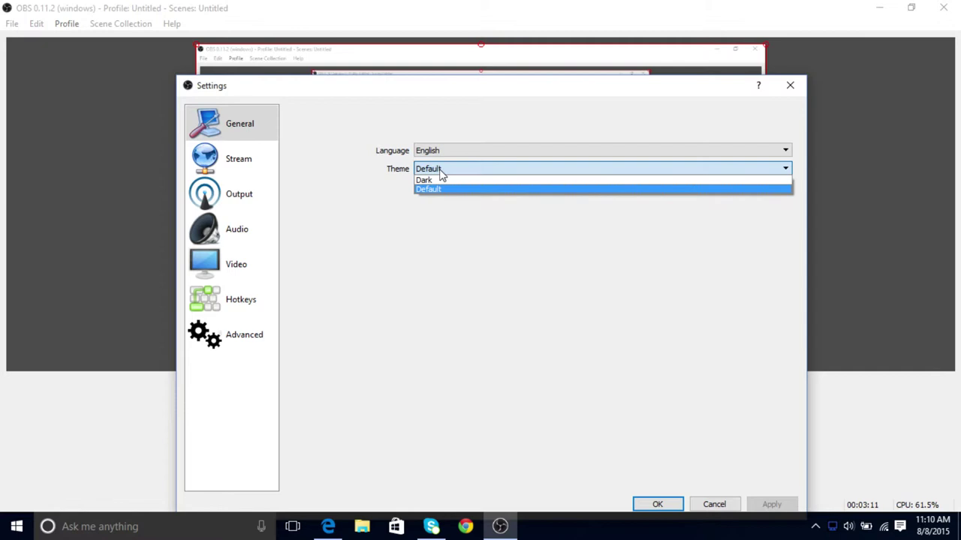
pyautogui.click(442, 172)
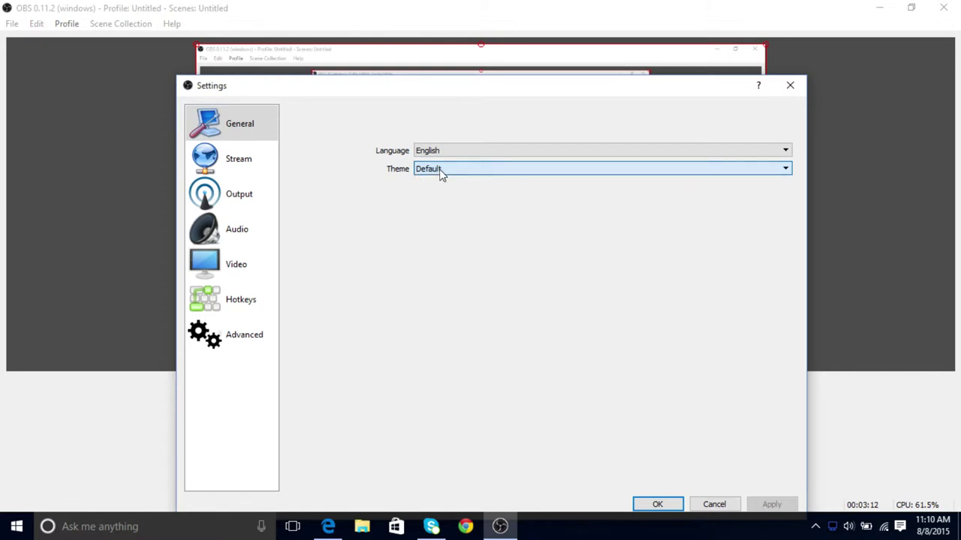
# Step: Confirm the Twitch service and US West: San Francisco, CA server, then view the Output settings
pyautogui.click(237, 168)
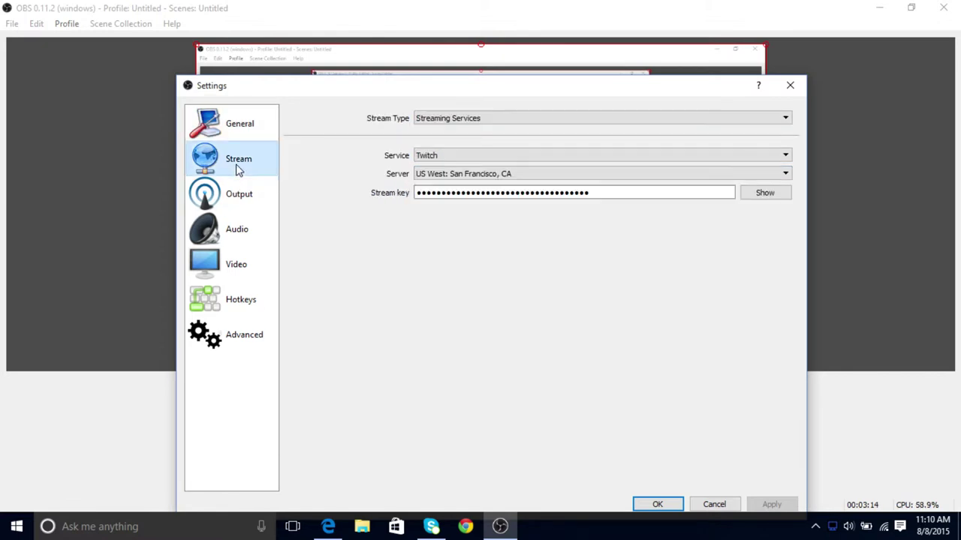
pyautogui.click(462, 158)
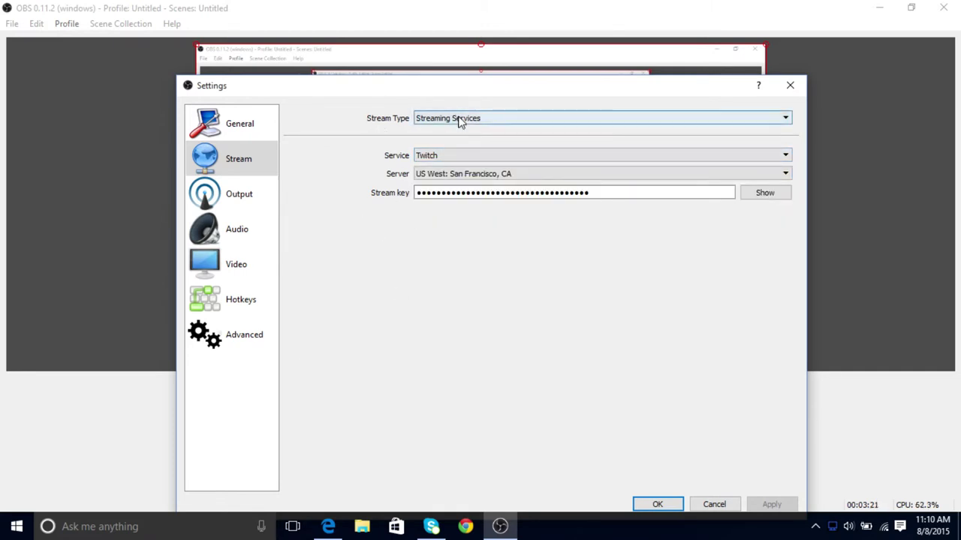
pyautogui.click(537, 178)
pyautogui.click(536, 176)
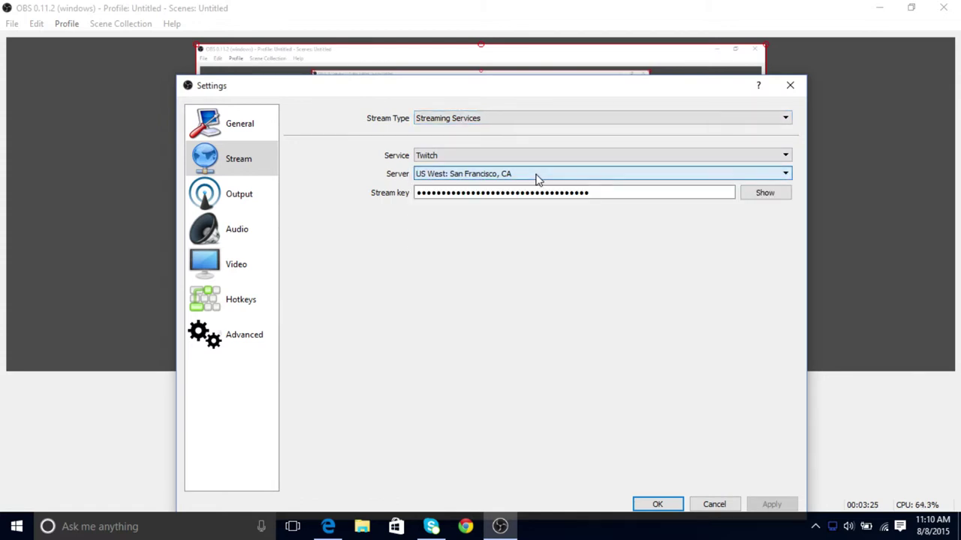
pyautogui.click(244, 204)
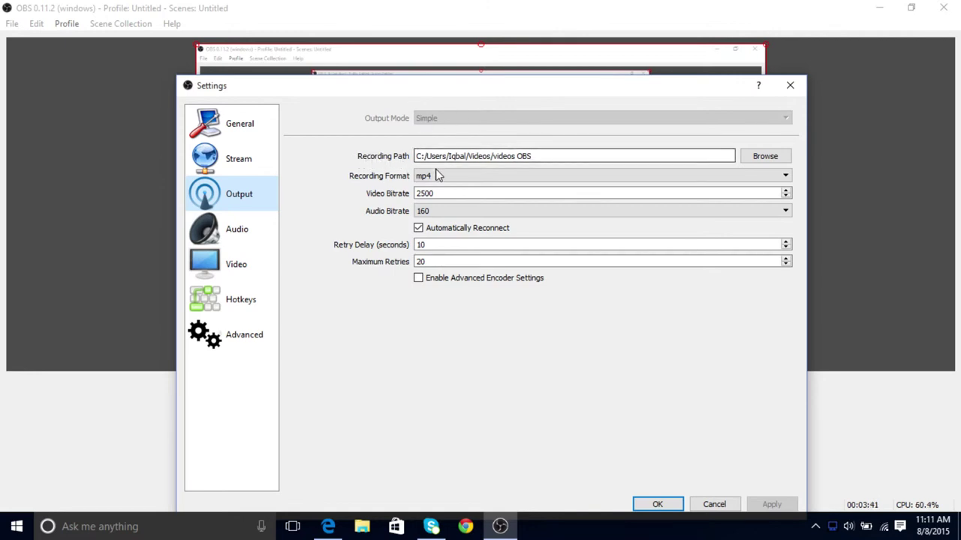
pyautogui.click(762, 159)
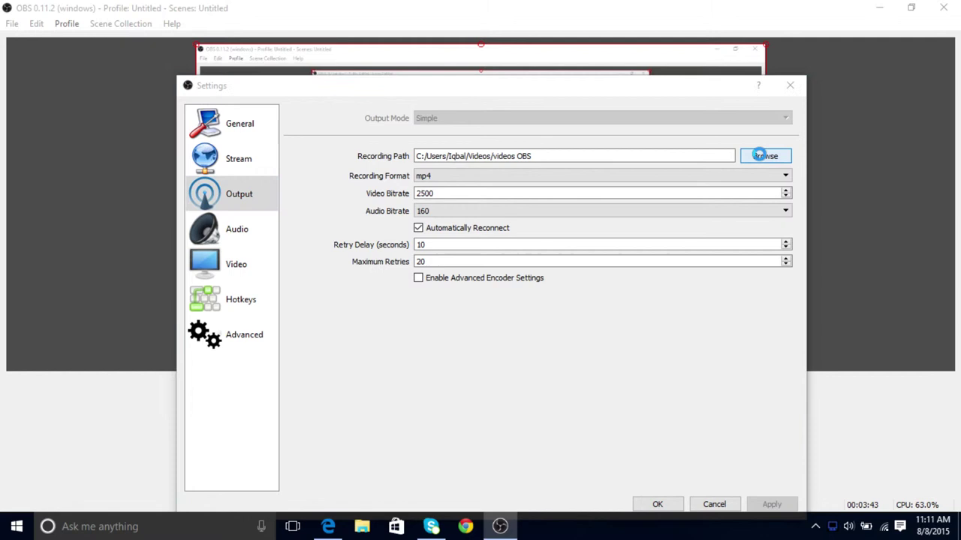
pyautogui.scroll(-3, 260, 259)
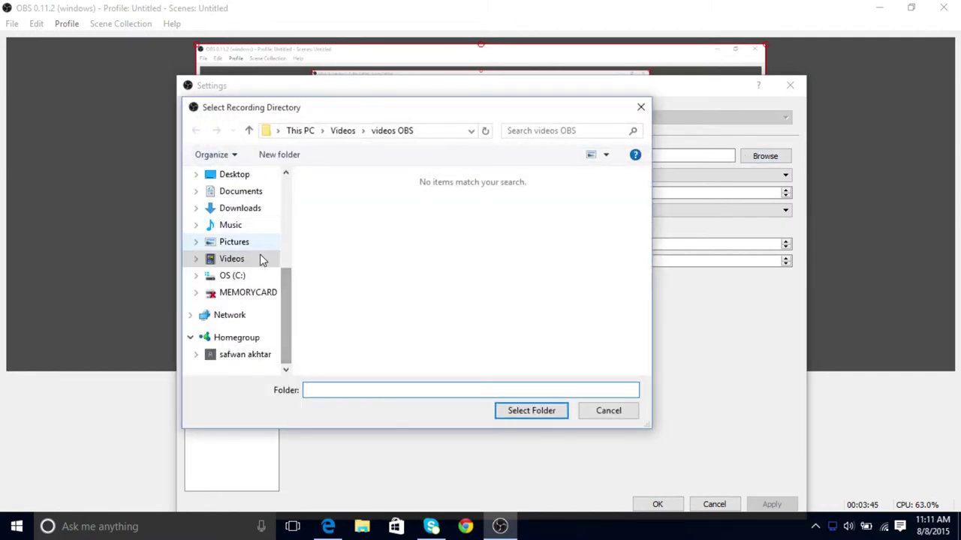
pyautogui.scroll(3, 289, 298)
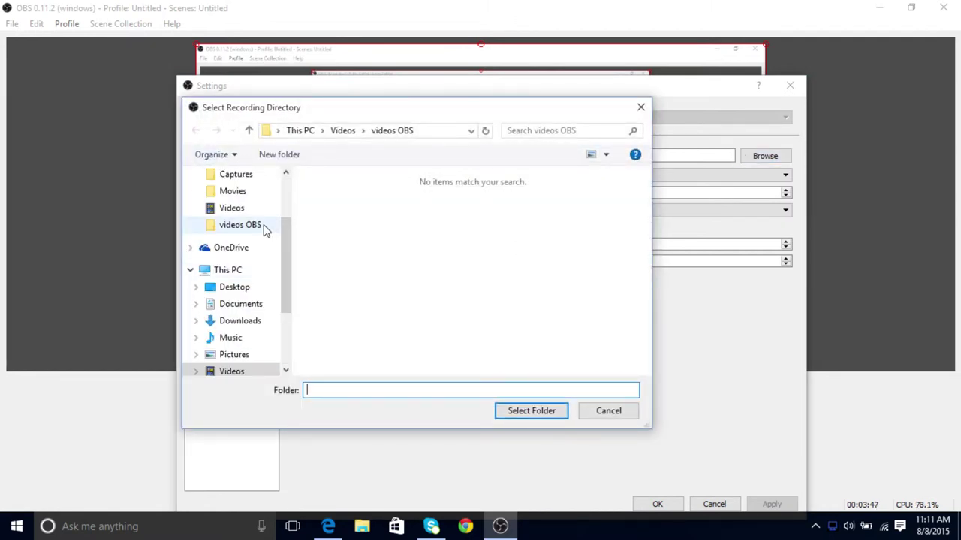
pyautogui.click(240, 225)
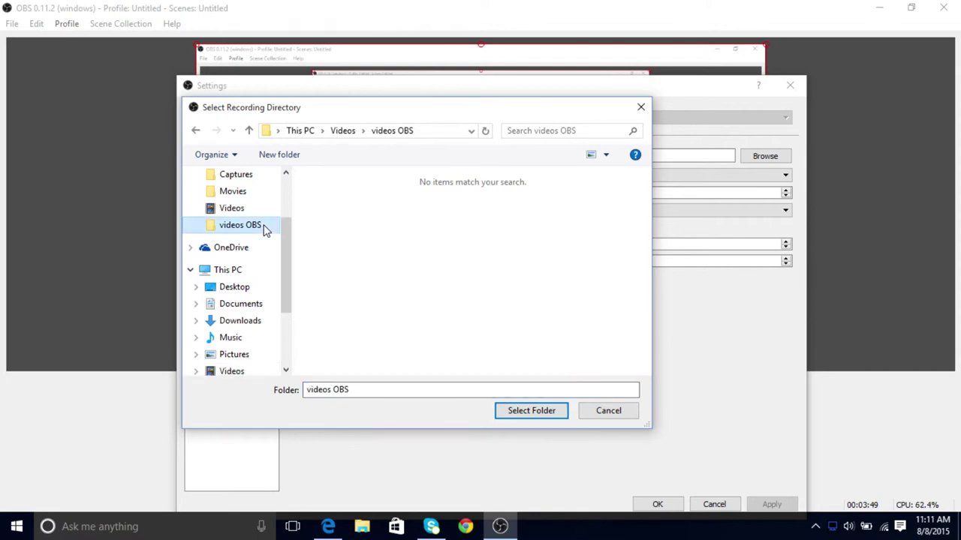
pyautogui.moveTo(286, 258); pyautogui.dragTo(268, 203)
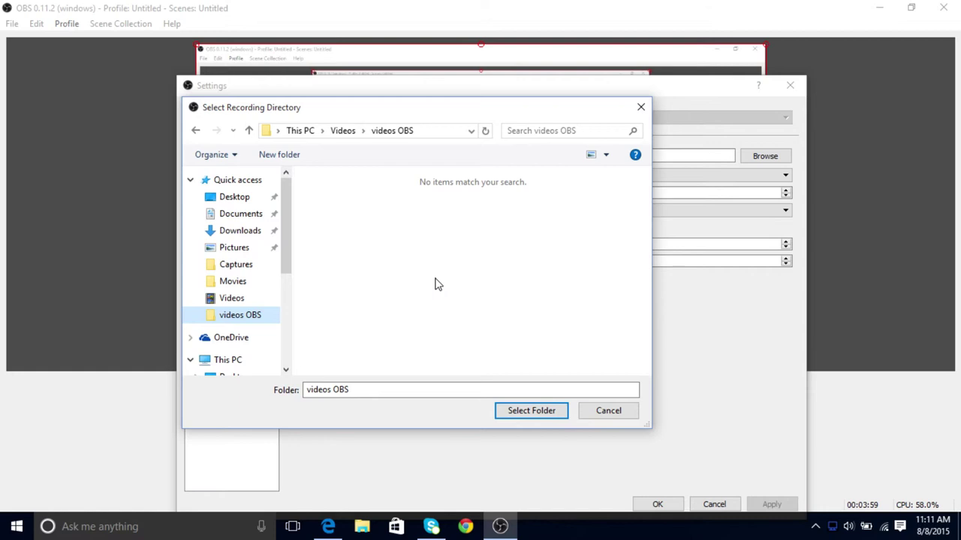
pyautogui.click(640, 107)
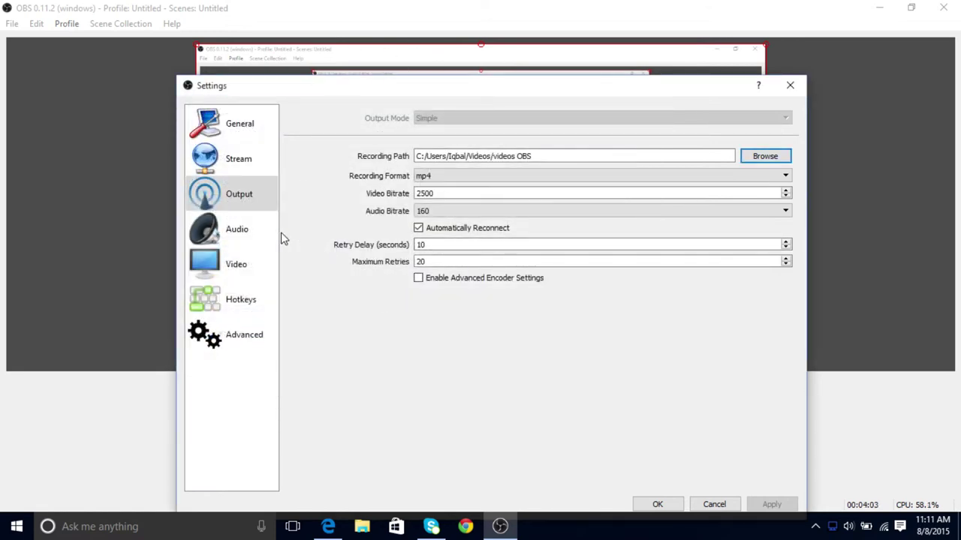
# Step: Show the Audio page: 44.1khz, Stereo, Default desktop and mic/auxiliary devices
pyautogui.click(247, 231)
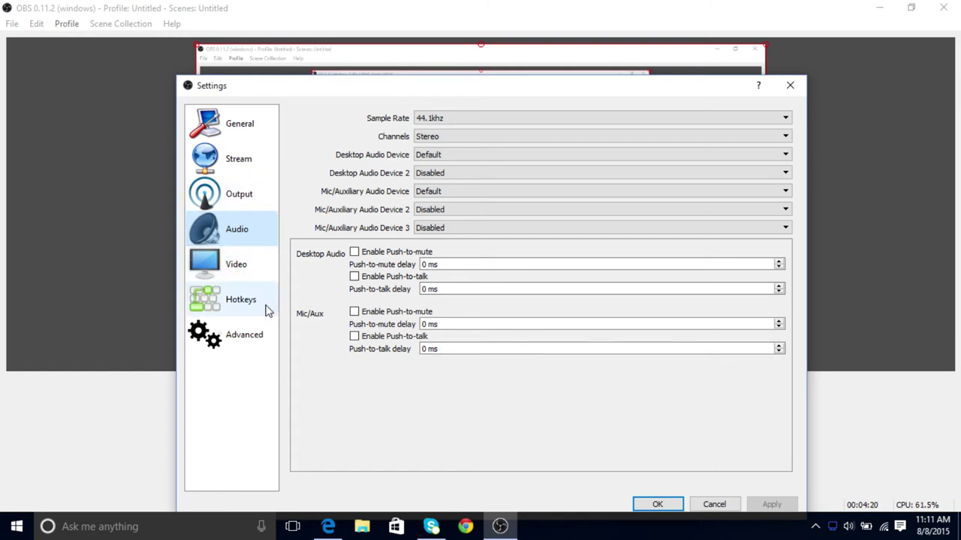
# Step: Show the Video page: 1920x1080 base and scaled resolution at 30 FPS
pyautogui.click(253, 279)
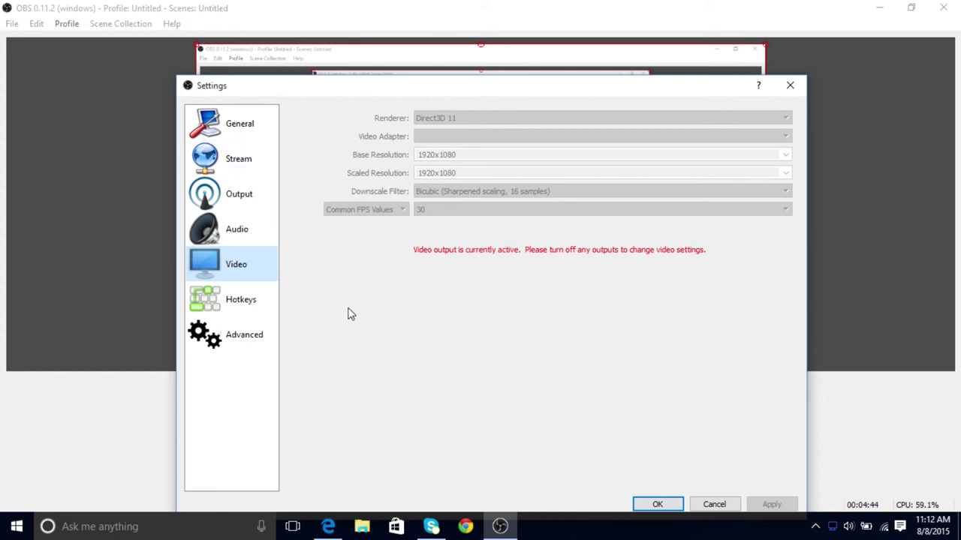
pyautogui.click(269, 310)
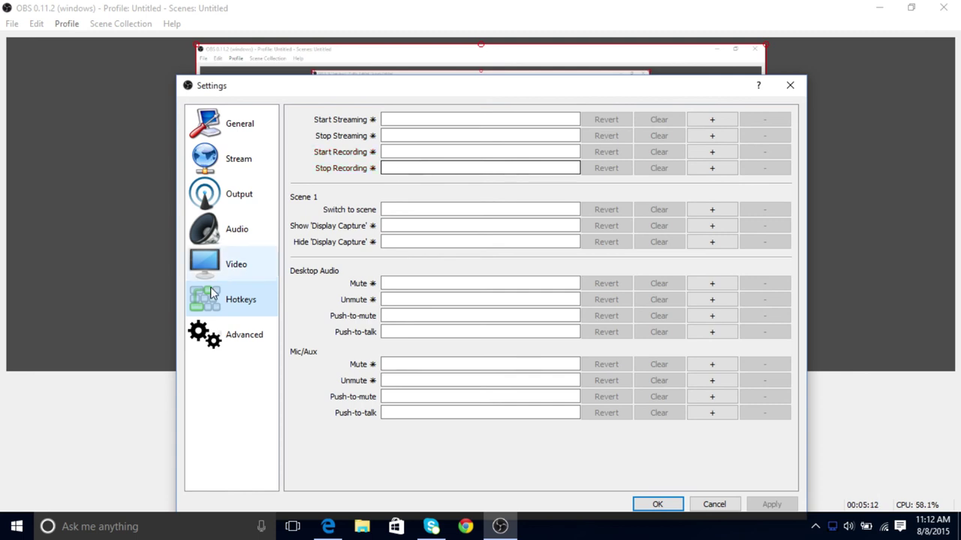
# Step: Review the 1000 Audio Buffering Time under Advanced, then close Settings with OK
pyautogui.click(236, 346)
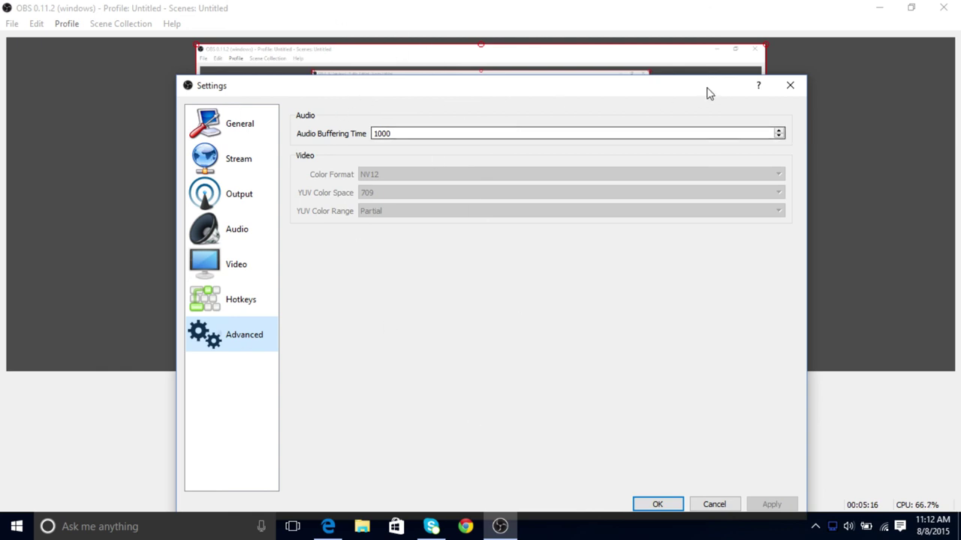
pyautogui.click(657, 504)
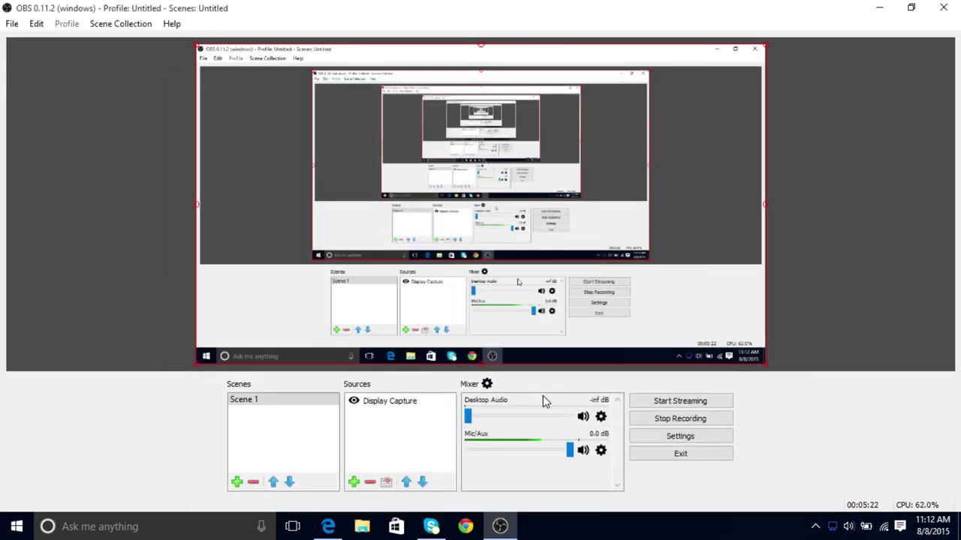